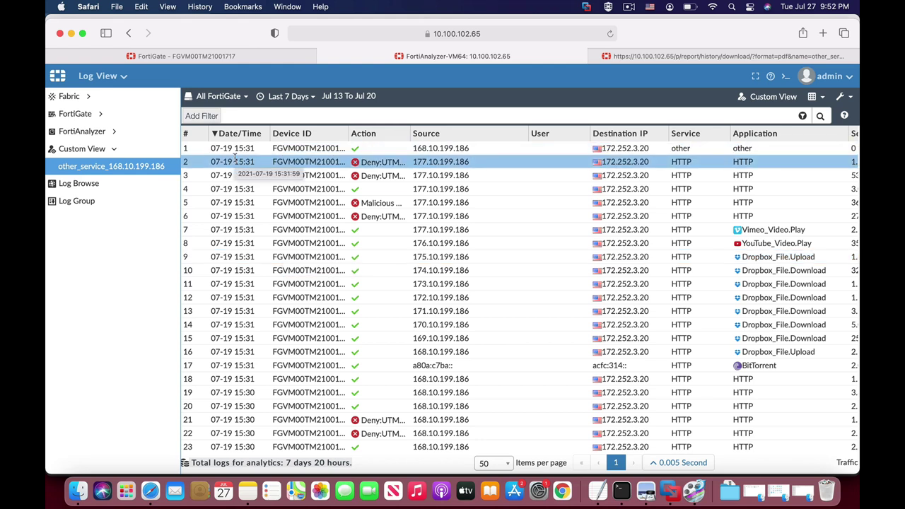
left_click(235, 161)
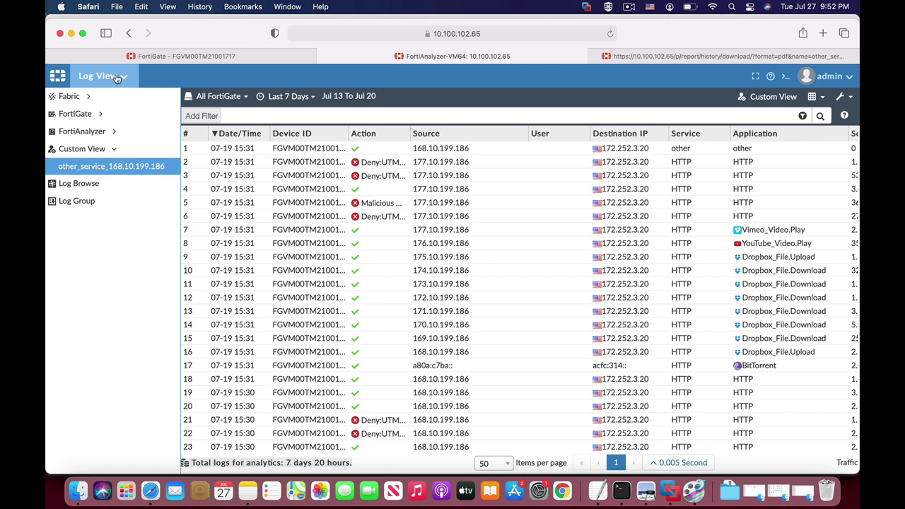
- Review the custom view's log rows, the filter history and the log tools menu
left_click(212, 119)
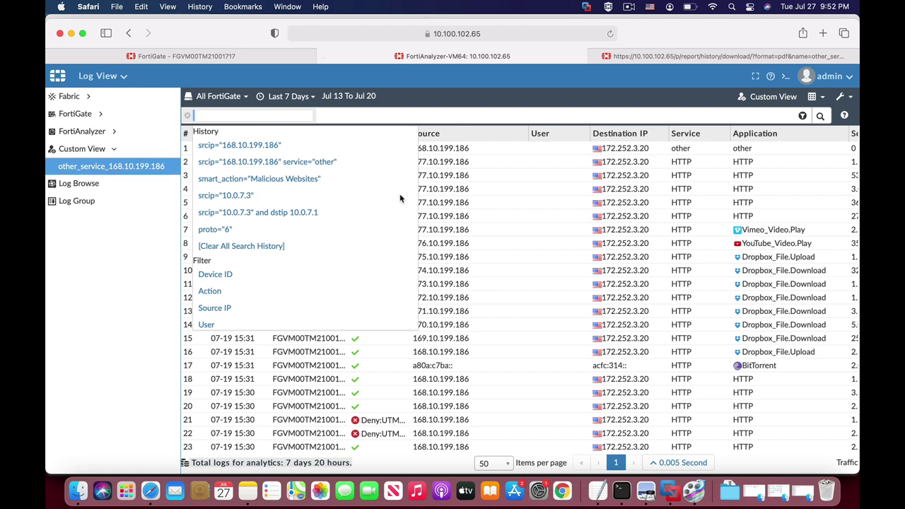
left_click(845, 98)
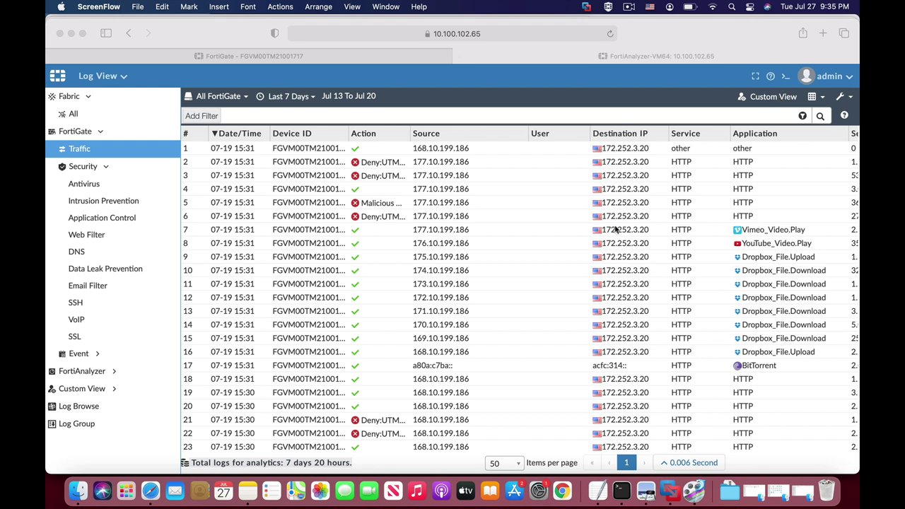
- Filter the Traffic log to Source IP 168.10.199.186
right_click(446, 148)
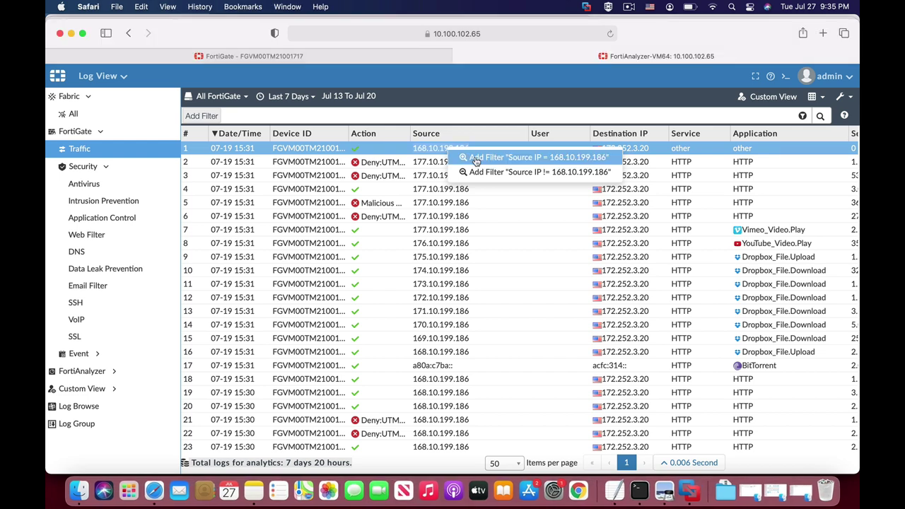
left_click(476, 158)
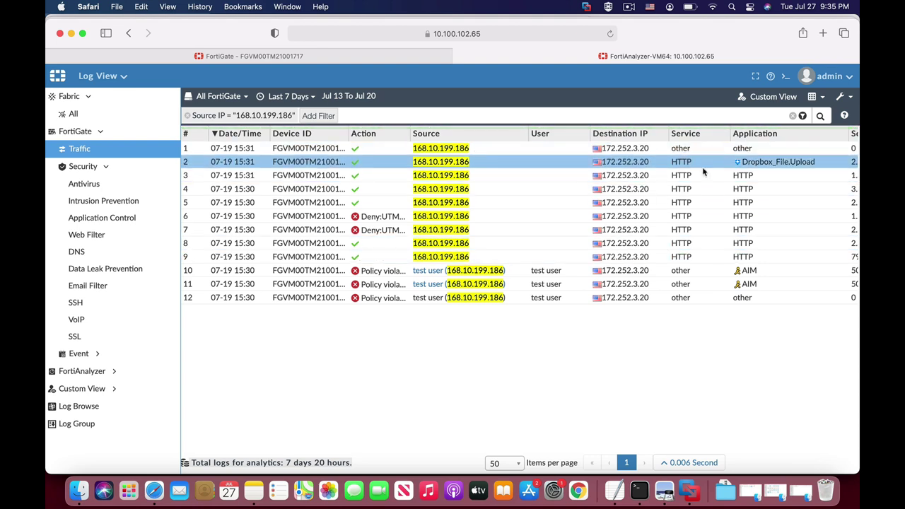
left_click(702, 176)
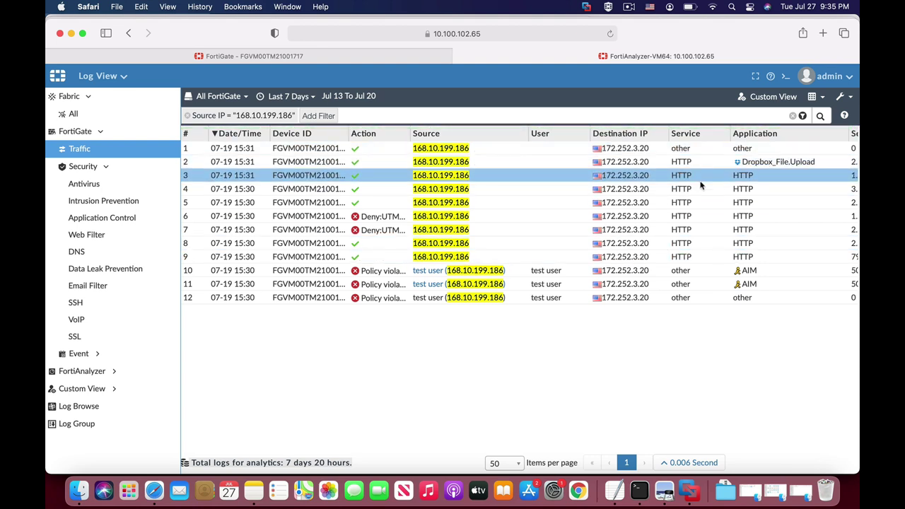
- Add a Service = other filter, narrowing the log to four entries
left_click(682, 161)
left_click(682, 148)
left_click(682, 161)
left_click(680, 185)
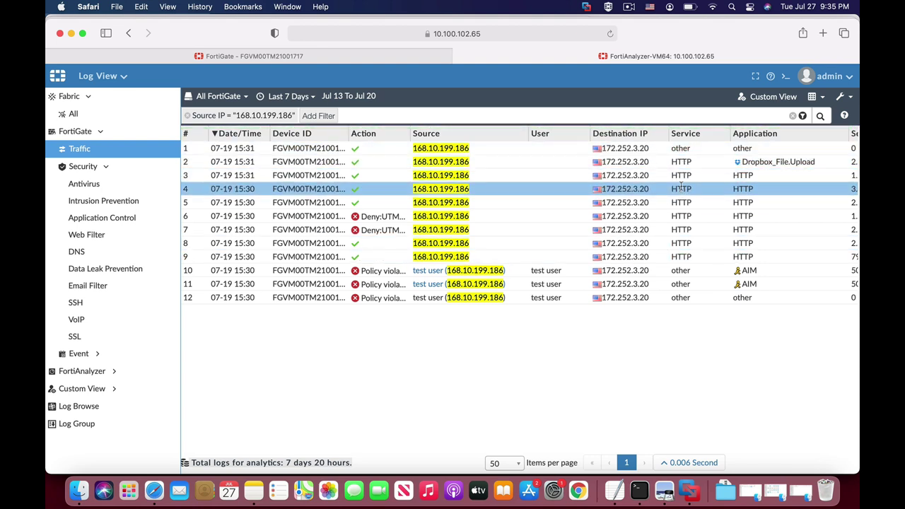
left_click(682, 161)
left_click(685, 148)
right_click(685, 148)
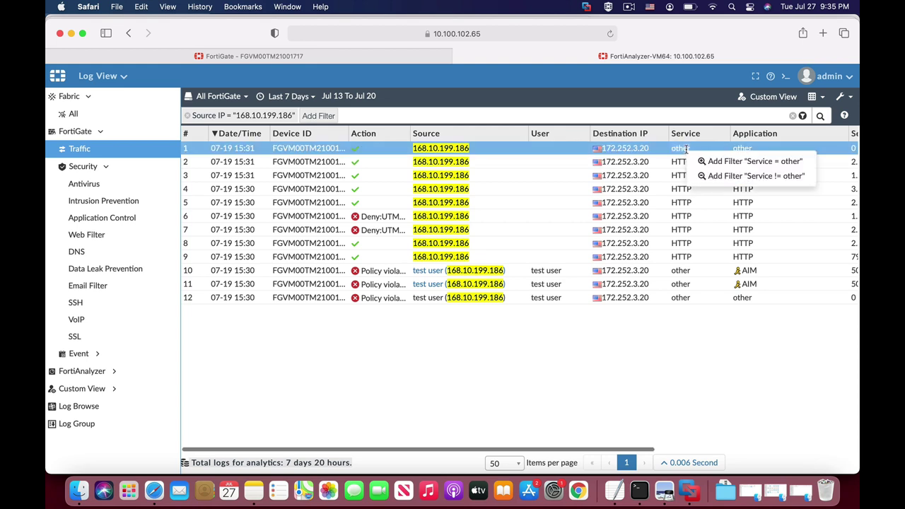
left_click(710, 159)
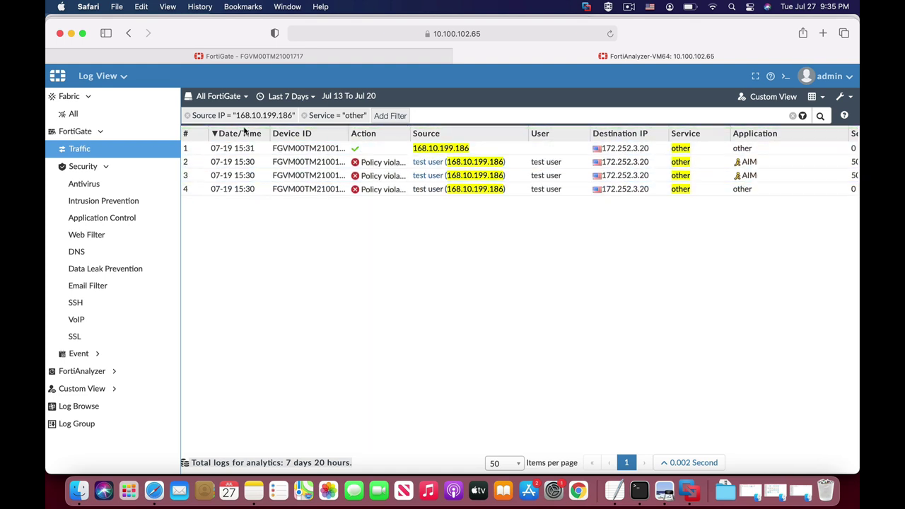
- Save the filtered search as a new custom view named other_service_168.10.199.186
left_click(765, 102)
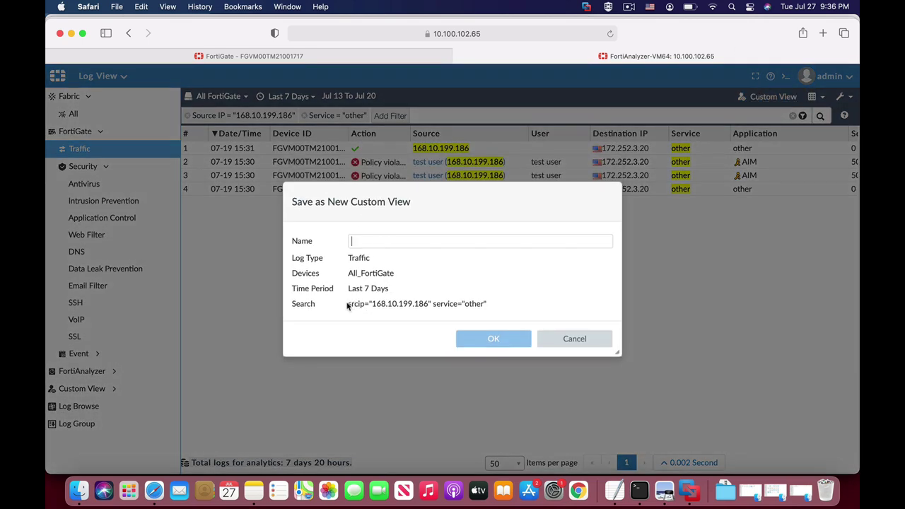
left_click_drag(347, 305, 425, 309)
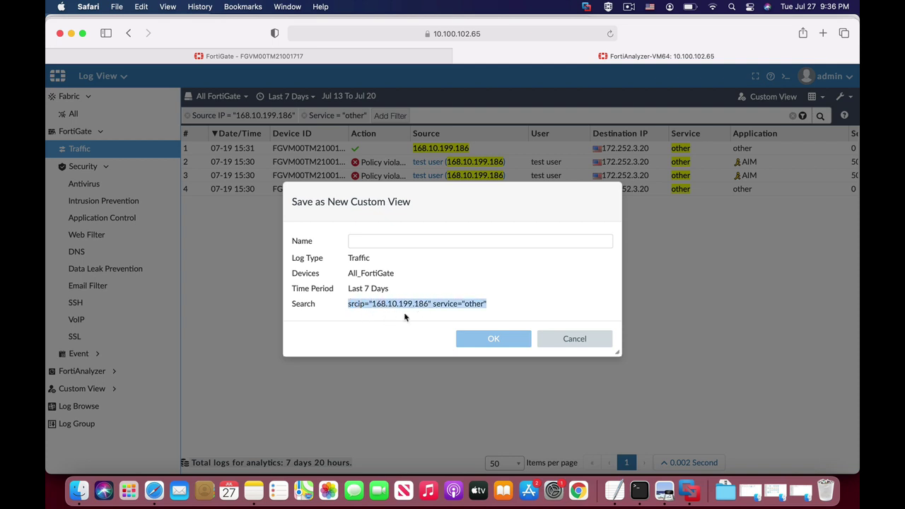
left_click(381, 245)
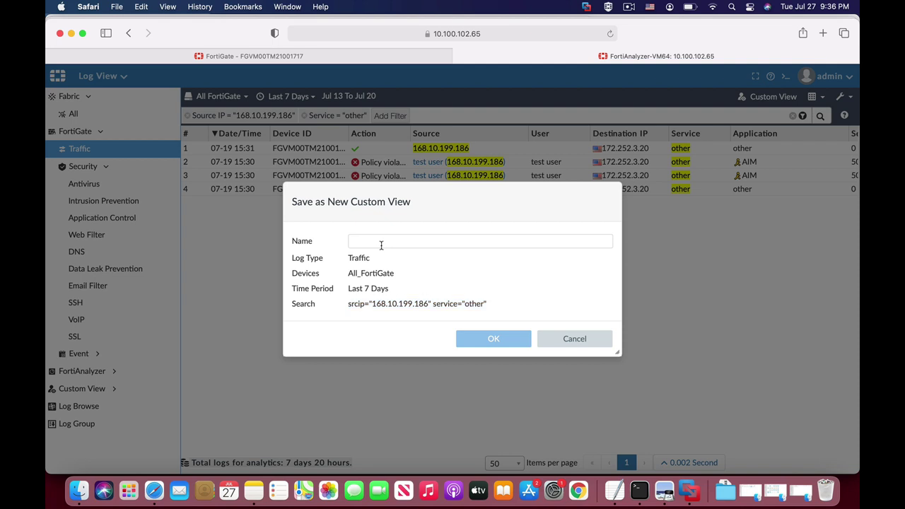
type("oth")
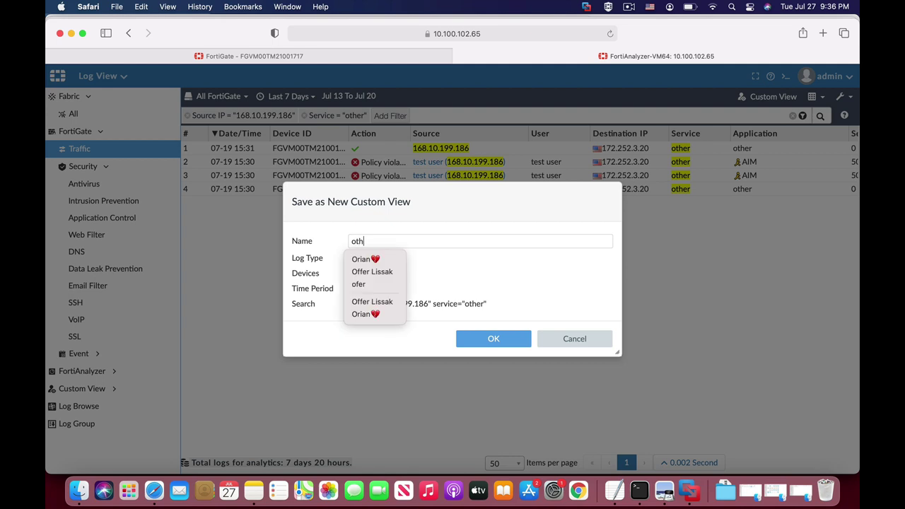
type("er_service")
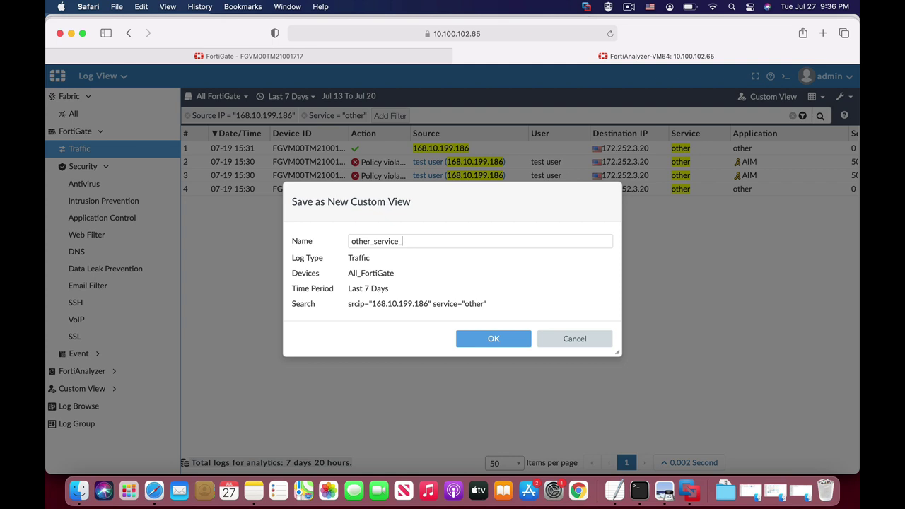
type("_168.10.199.186")
- Confirm the other_service_168.10.199.186 view and open it from the sidebar's Custom View list
left_click(506, 341)
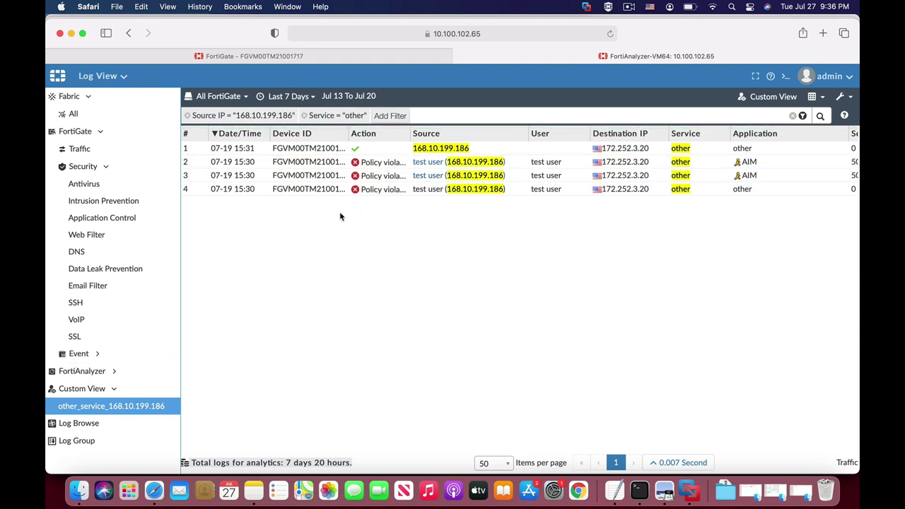
left_click(99, 390)
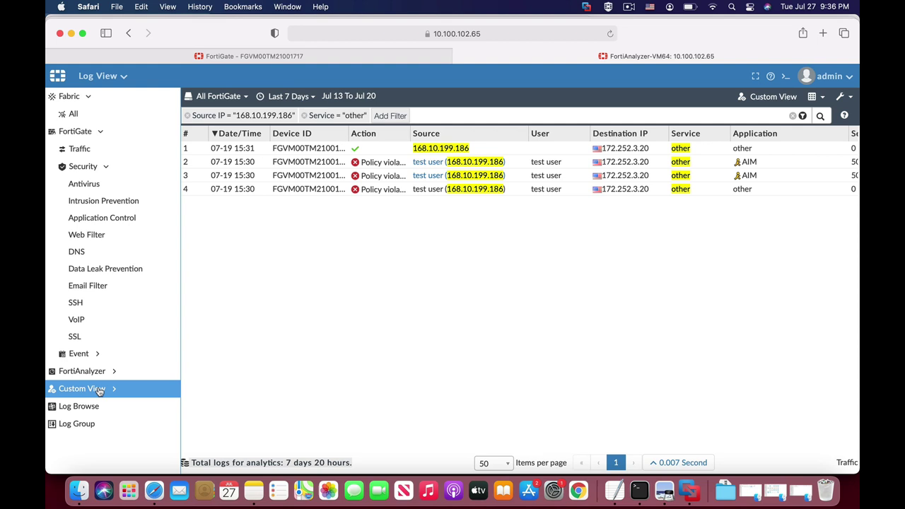
left_click(99, 389)
left_click(105, 406)
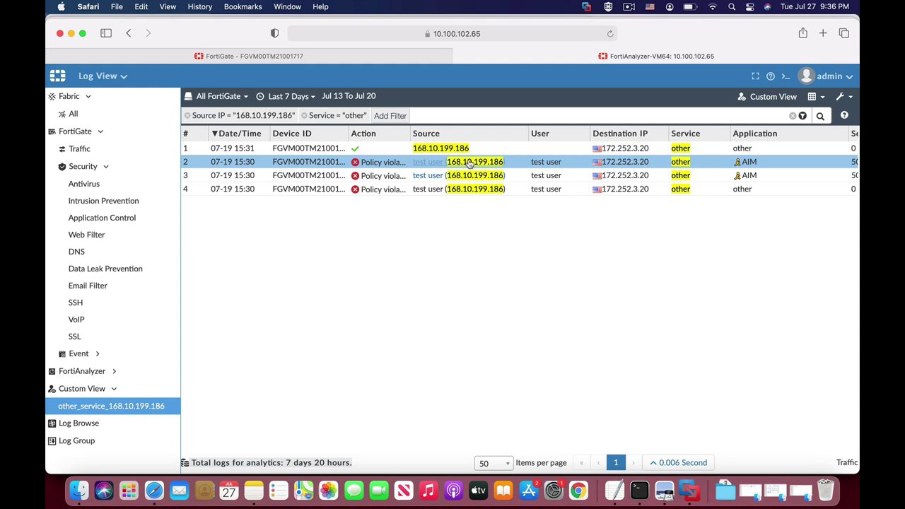
- Build a chart from this view and name it other_traffic
left_click(846, 96)
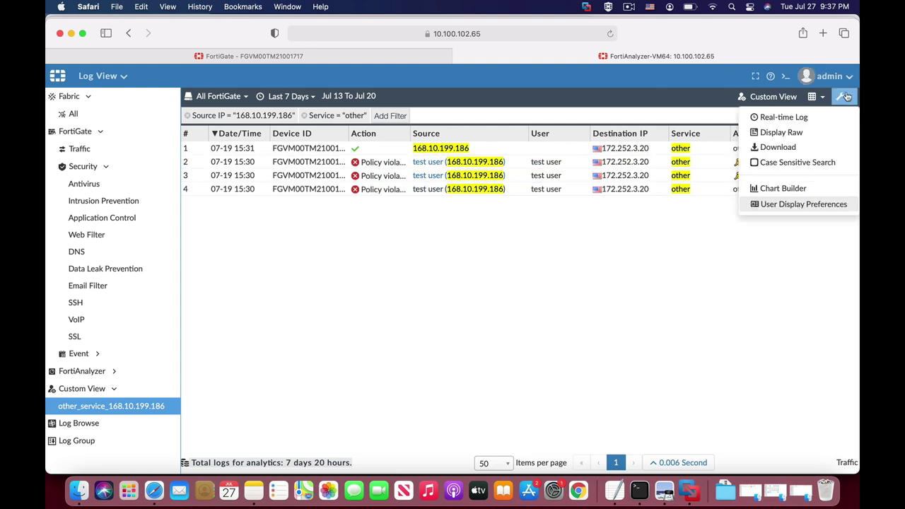
left_click(784, 188)
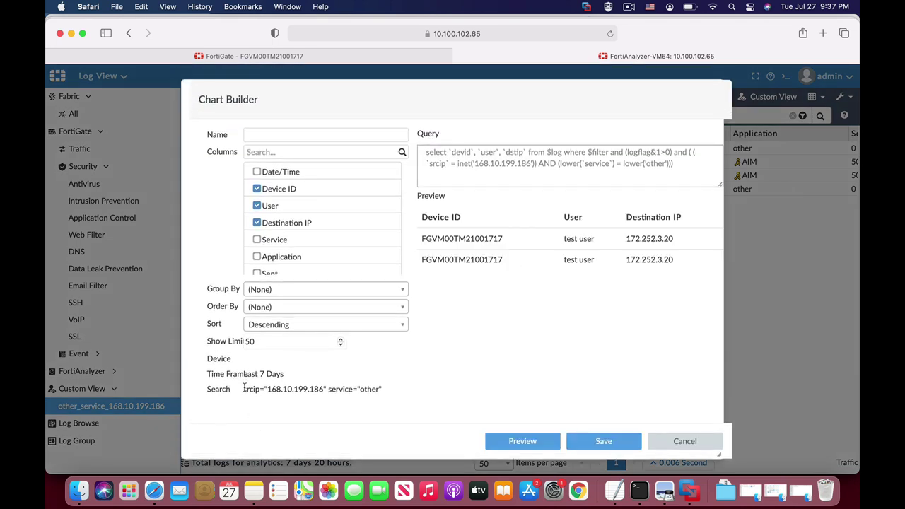
left_click_drag(243, 388, 386, 390)
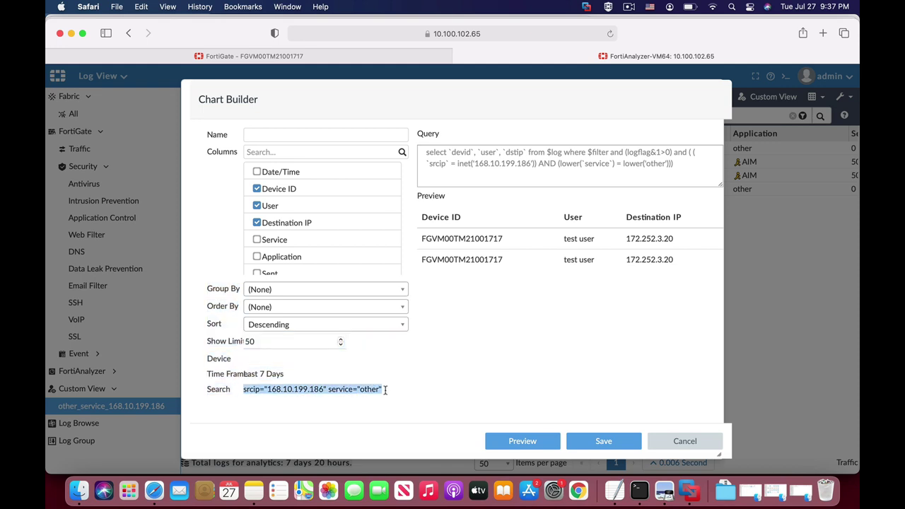
left_click(310, 135)
type("other")
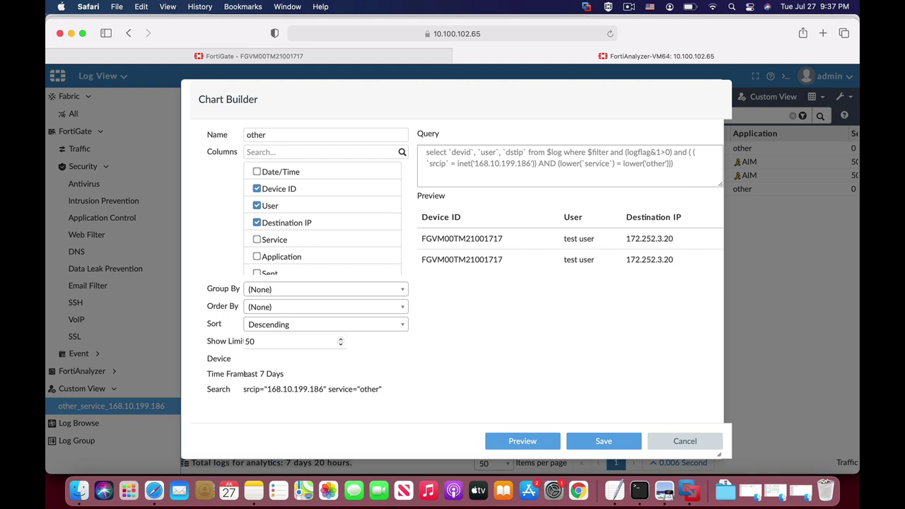
type("_traffic")
- Add the Service column to the other_traffic chart's query
left_click_drag(426, 153, 714, 166)
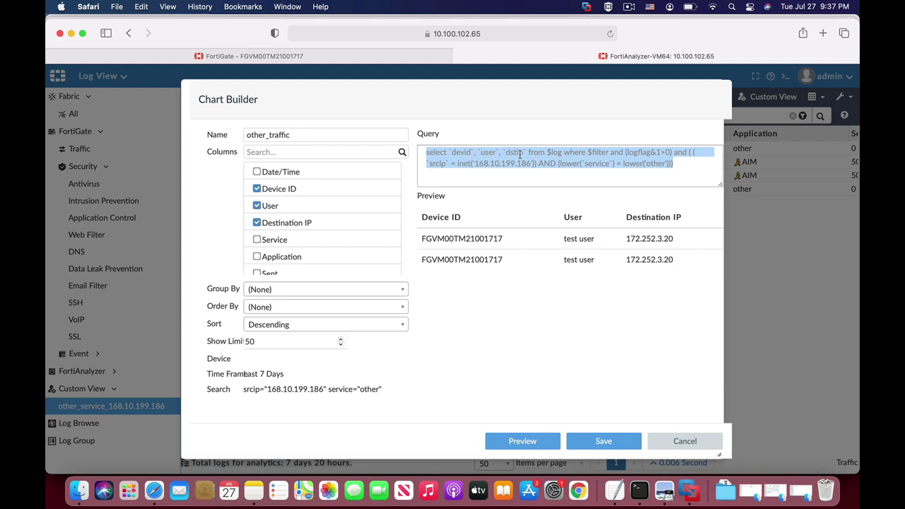
scroll(282, 227, "down", 2)
left_click(257, 206)
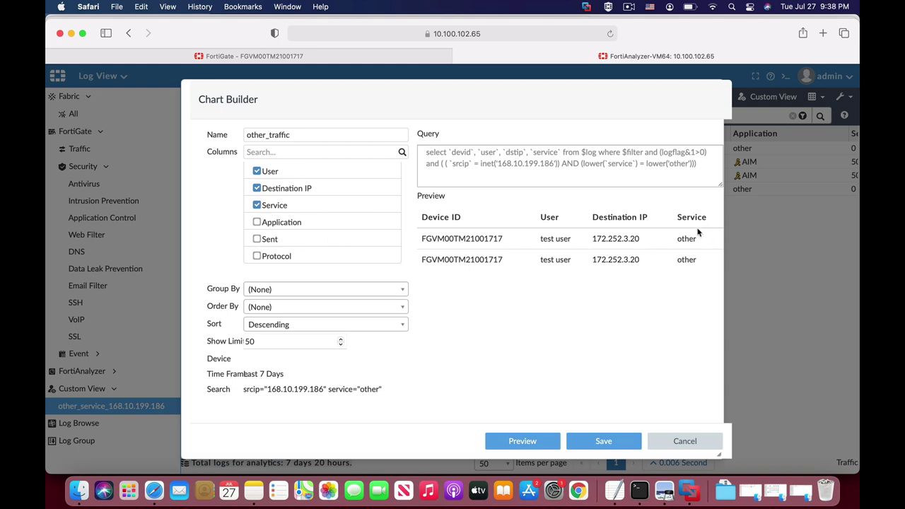
- Save the other_traffic dataset and chart, then switch to the Reports module
left_click(618, 442)
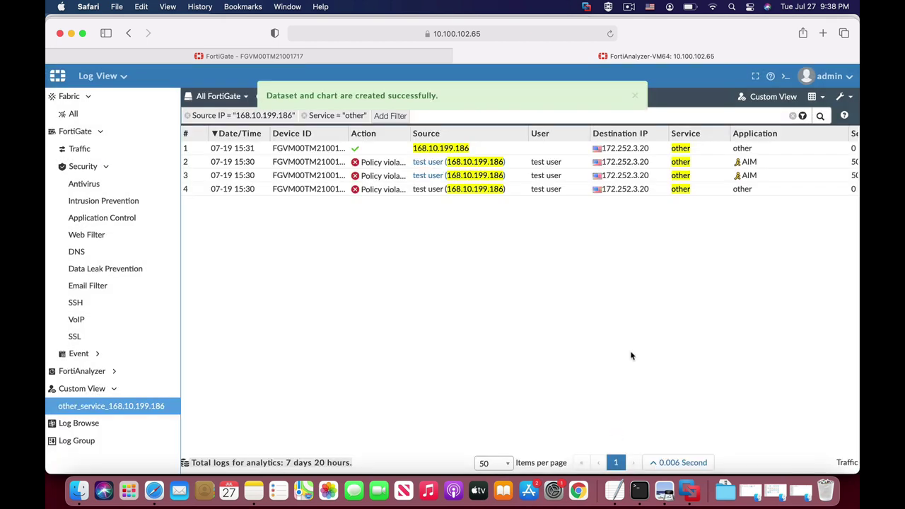
left_click(99, 75)
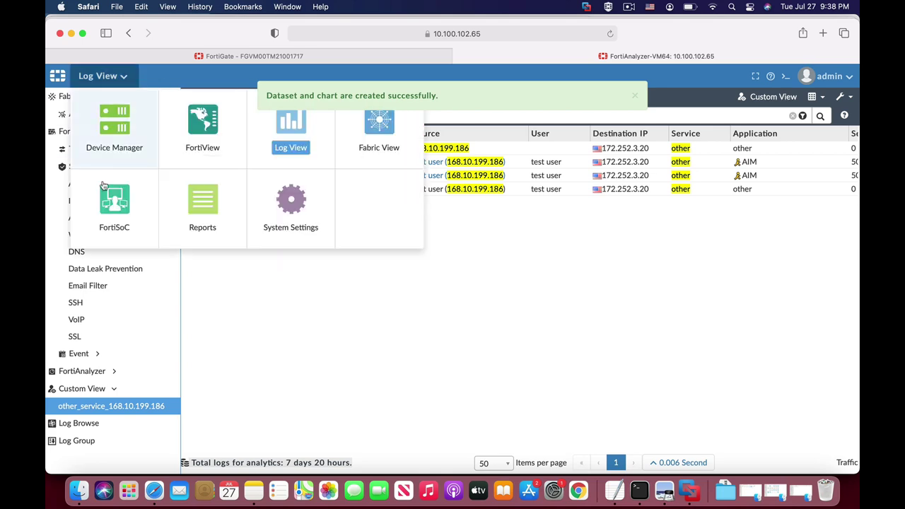
left_click(208, 213)
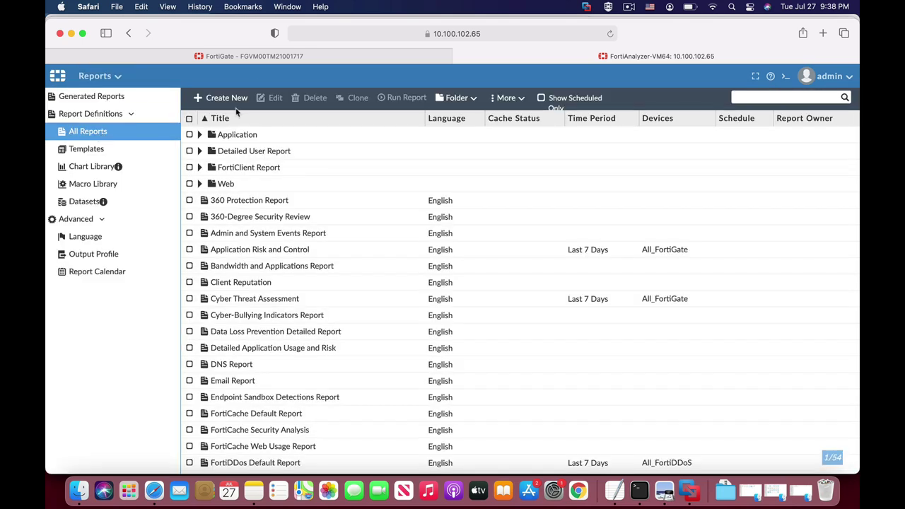
- Create a new blank report named other_service
left_click(241, 101)
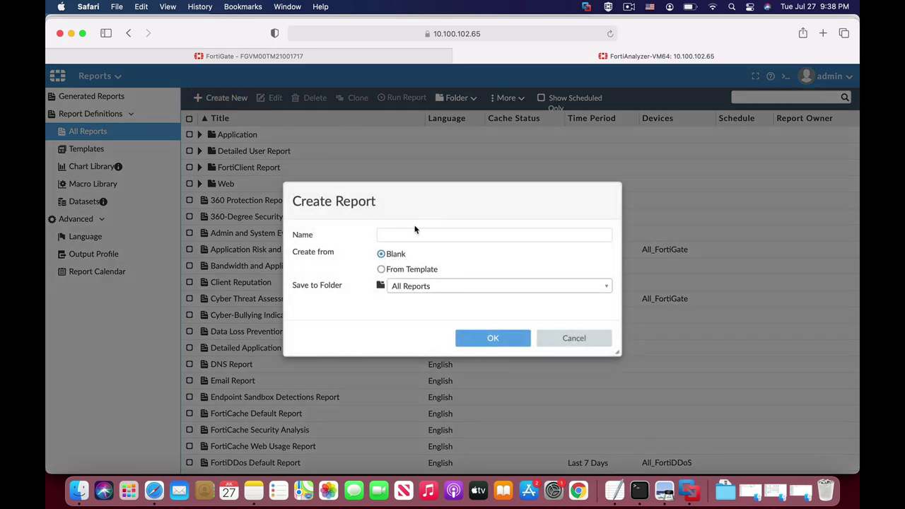
left_click(412, 232)
type("service")
left_click(487, 339)
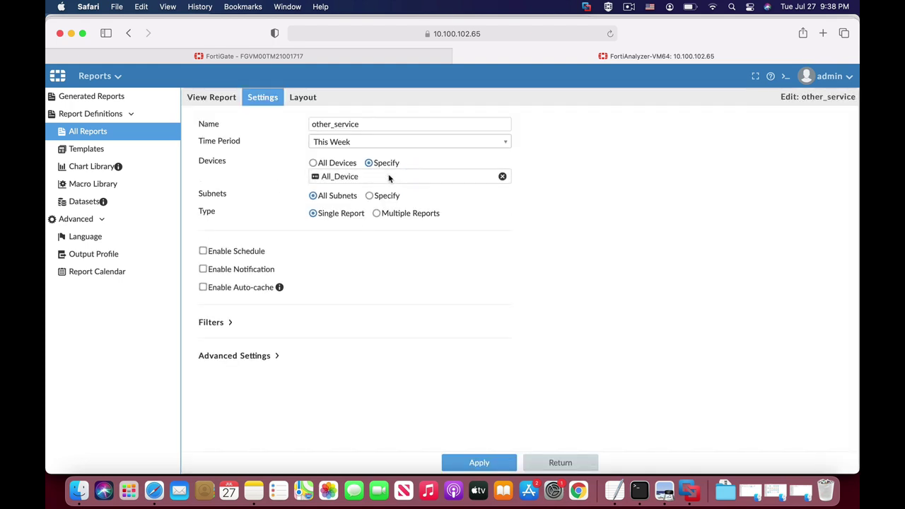
- Insert the other_traffic chart into the other_service report layout and apply it
left_click(305, 102)
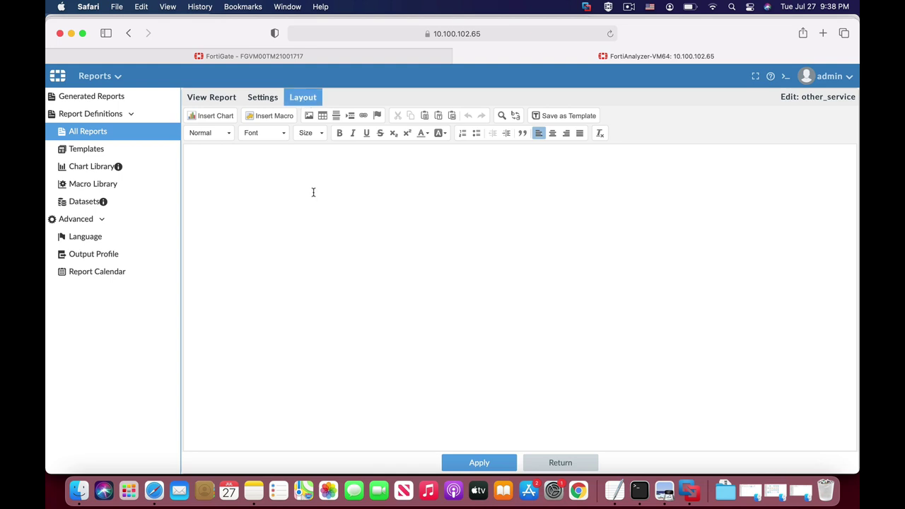
key("super+shift+backslash")
left_click(415, 189)
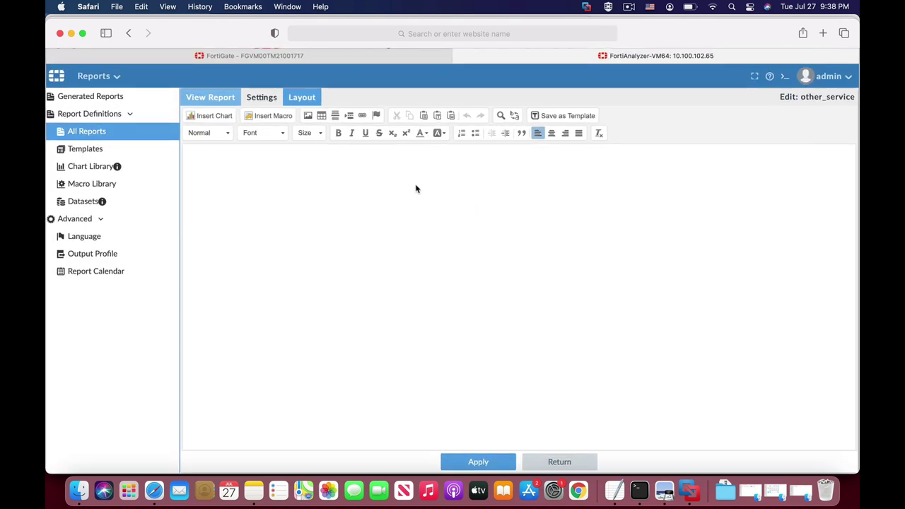
left_click(210, 116)
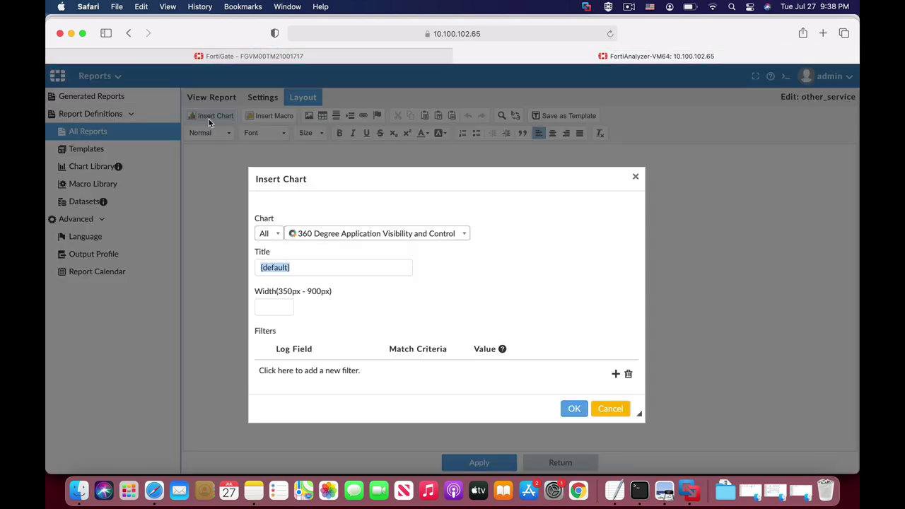
left_click(326, 235)
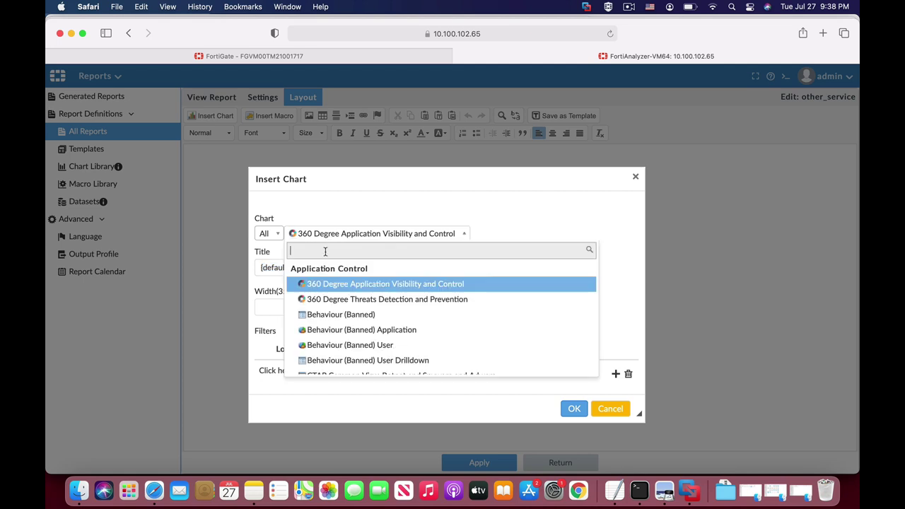
type("other")
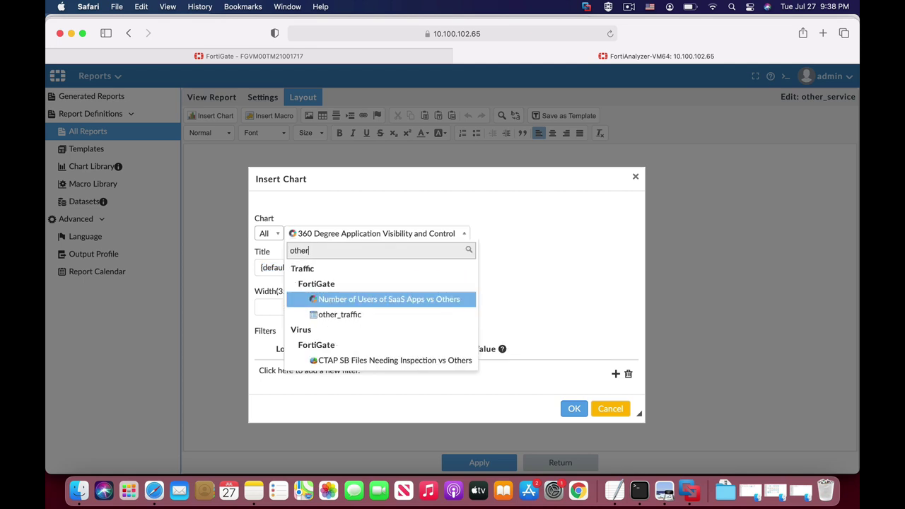
left_click(347, 315)
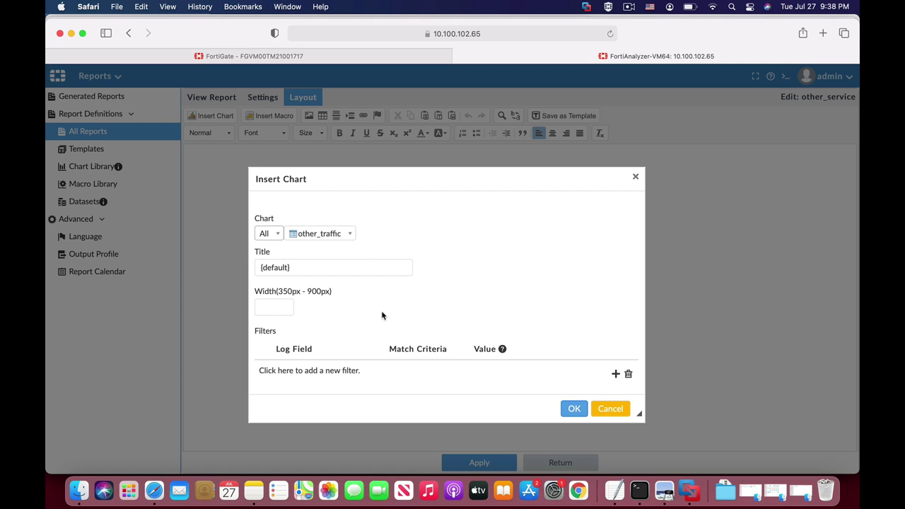
left_click(575, 408)
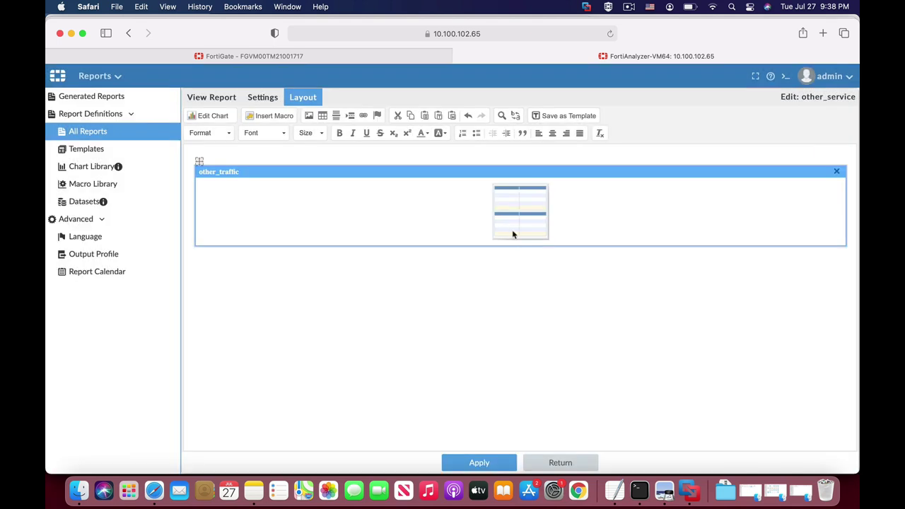
left_click(486, 463)
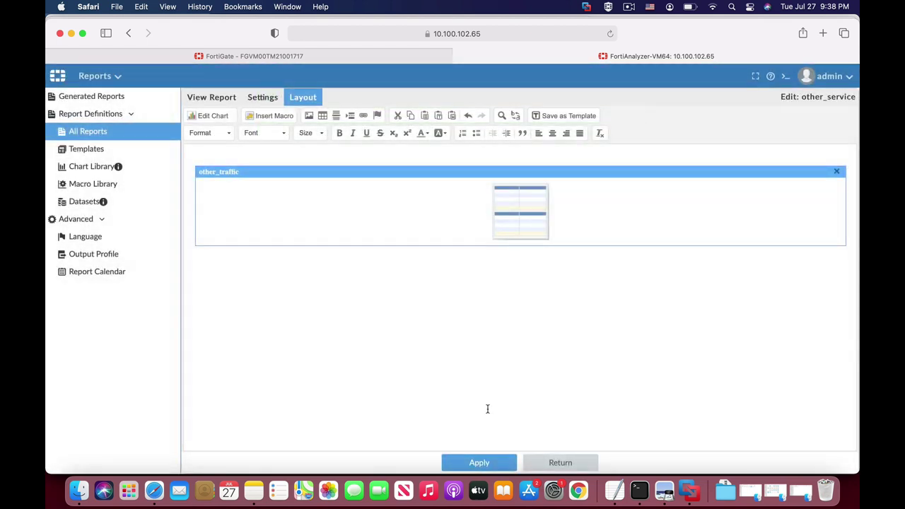
- Run the other_service report from the View Report tab
left_click(216, 101)
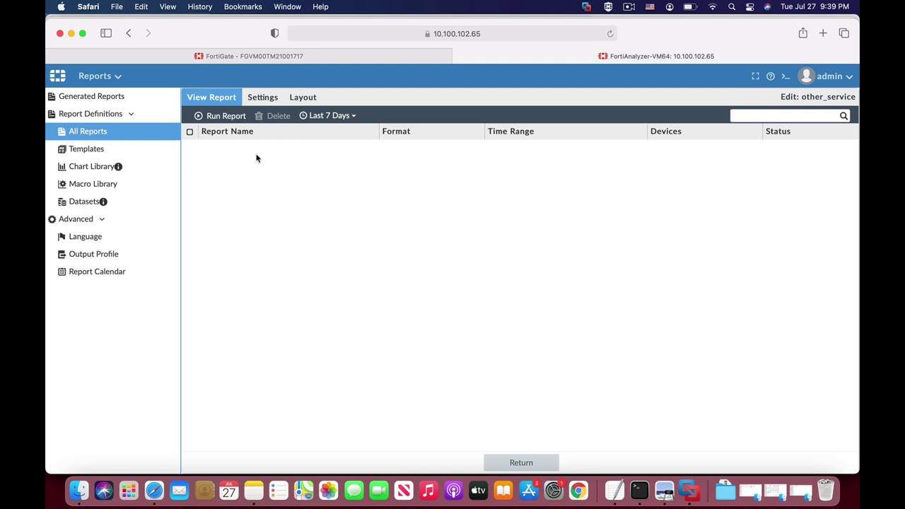
left_click(229, 118)
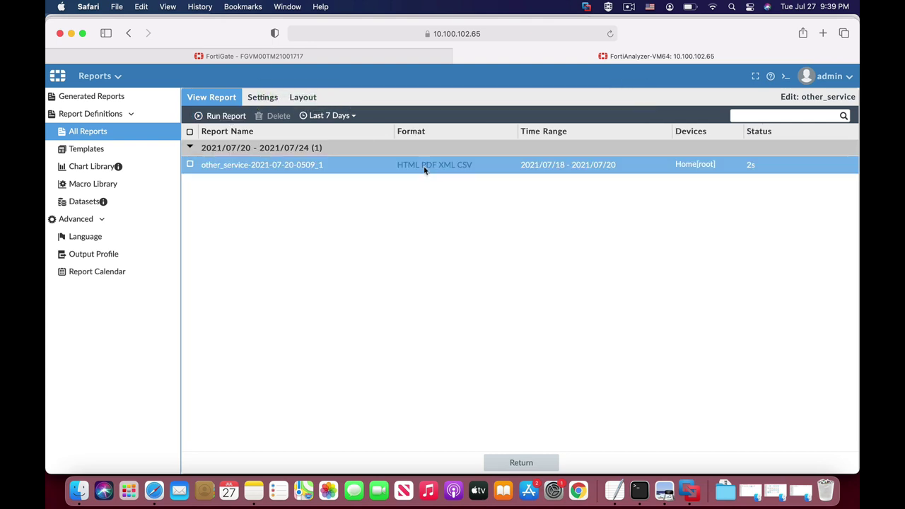
- Open the generated report as a PDF and scroll to the other_traffic table
left_click(428, 165)
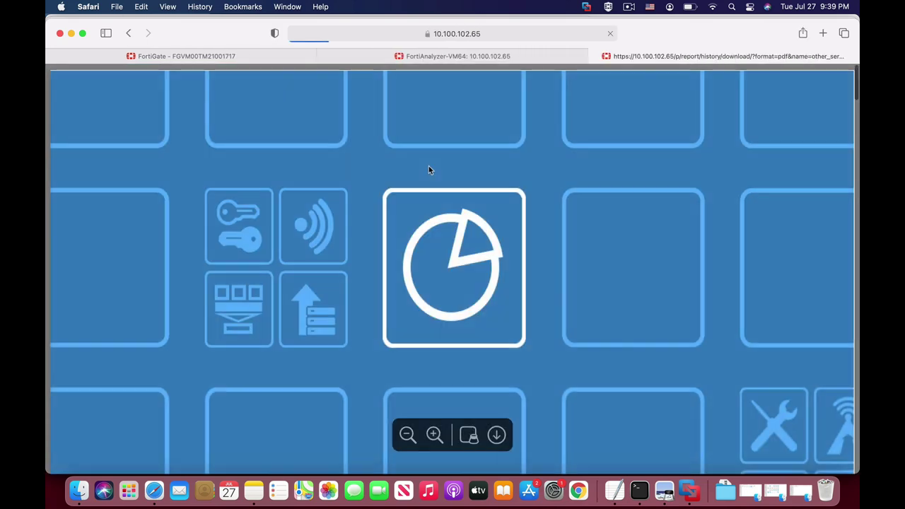
scroll(439, 332, "down", 1)
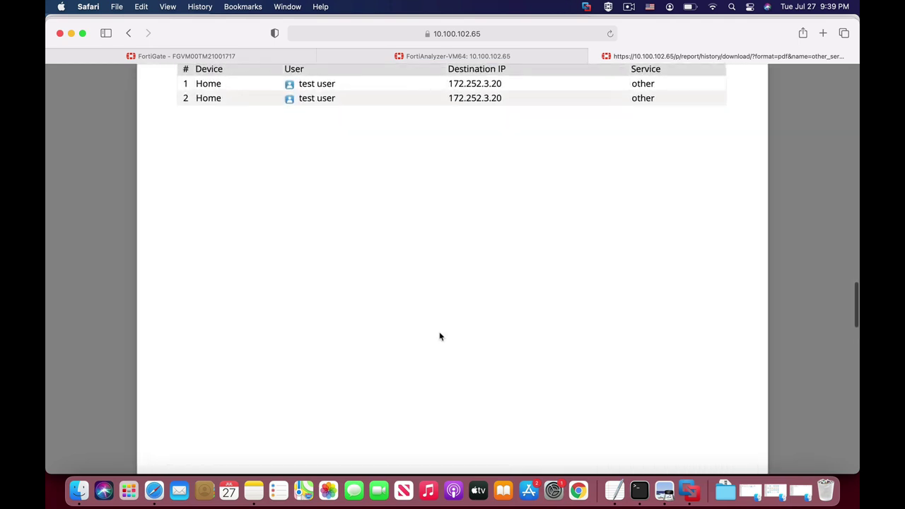
scroll(439, 336, "up", 2)
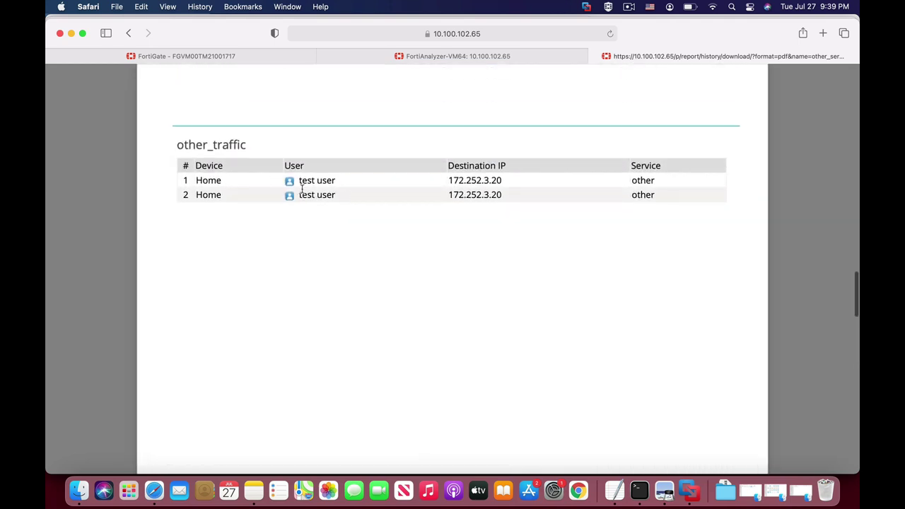